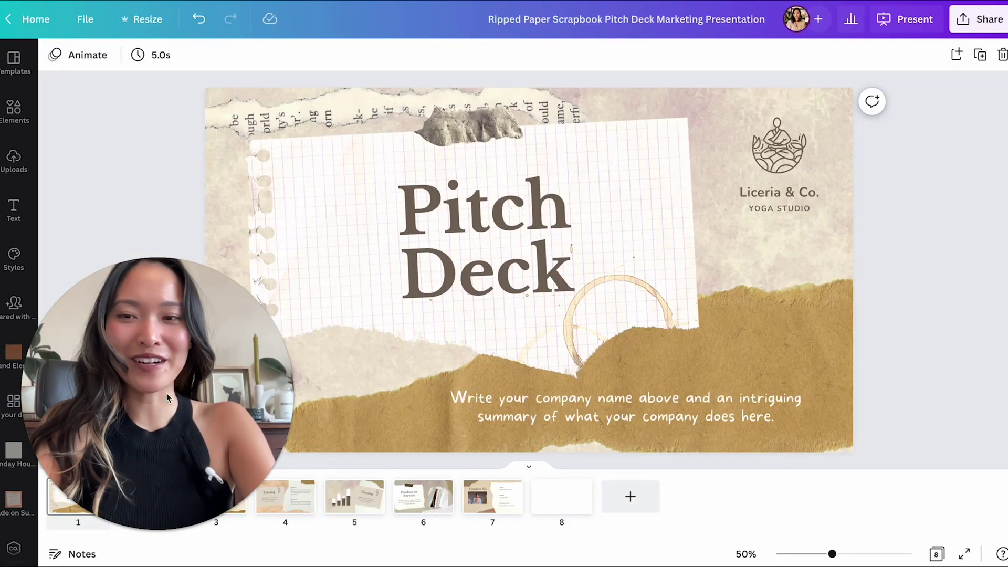
Step: Review the slides from Size the market through Timing, then return to the Pitch Deck title slide
drag(166, 393, 877, 146)
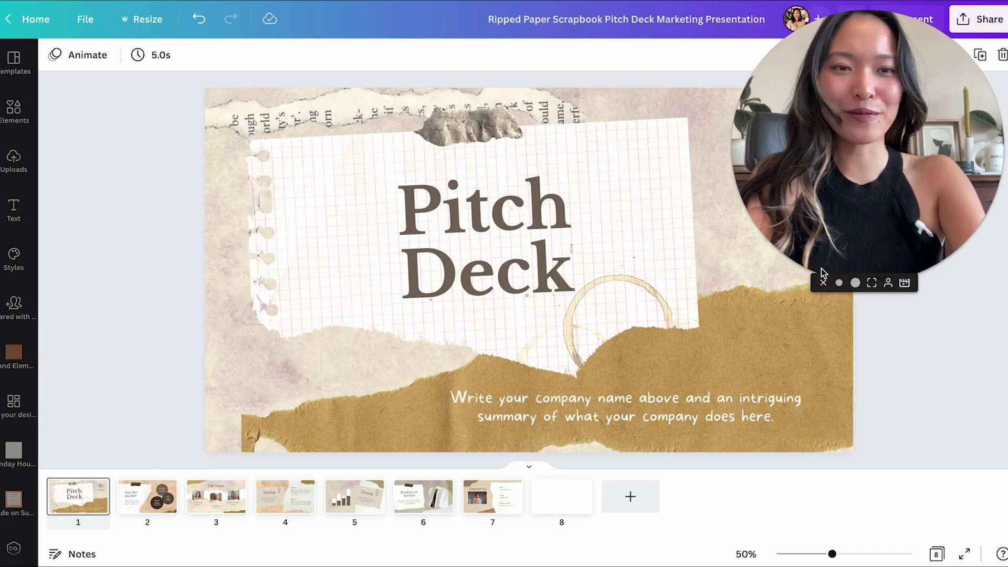
click(840, 284)
drag(819, 241, 948, 141)
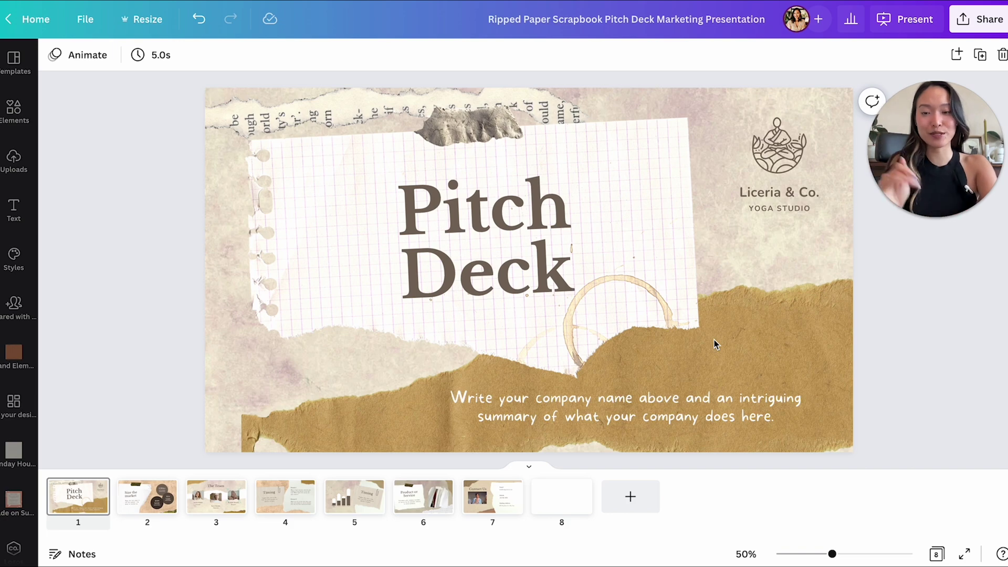
click(147, 497)
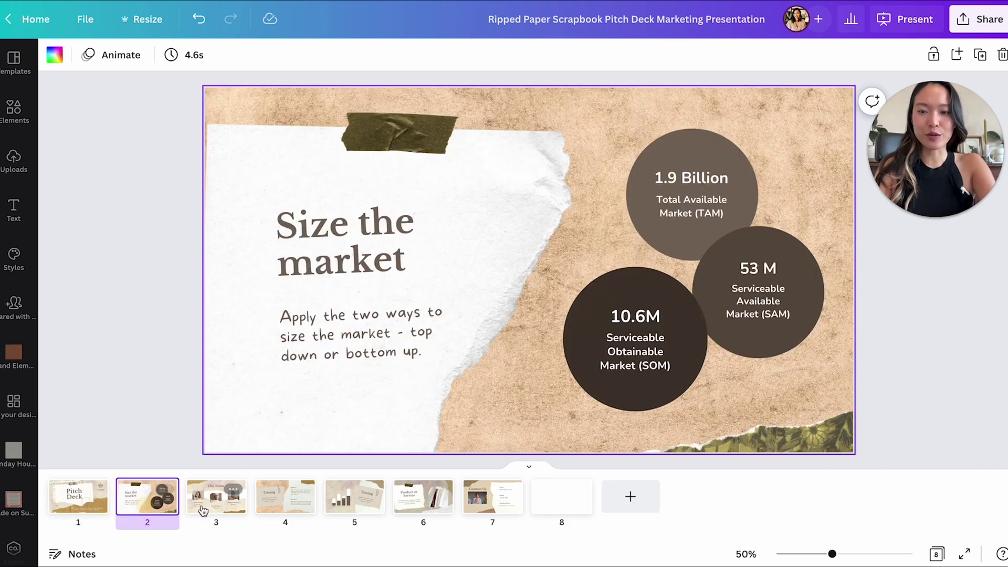
click(208, 509)
click(287, 496)
click(344, 501)
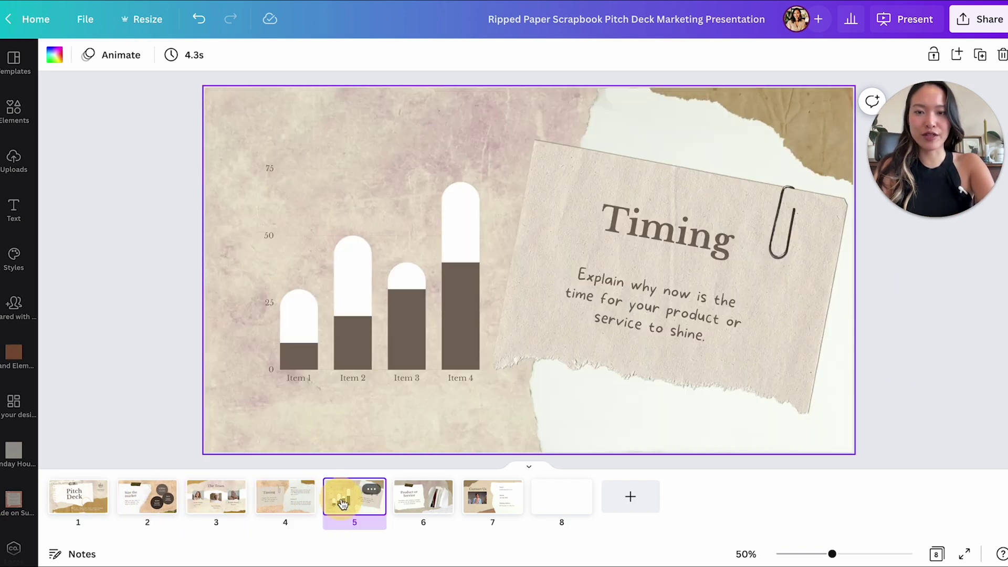
click(79, 498)
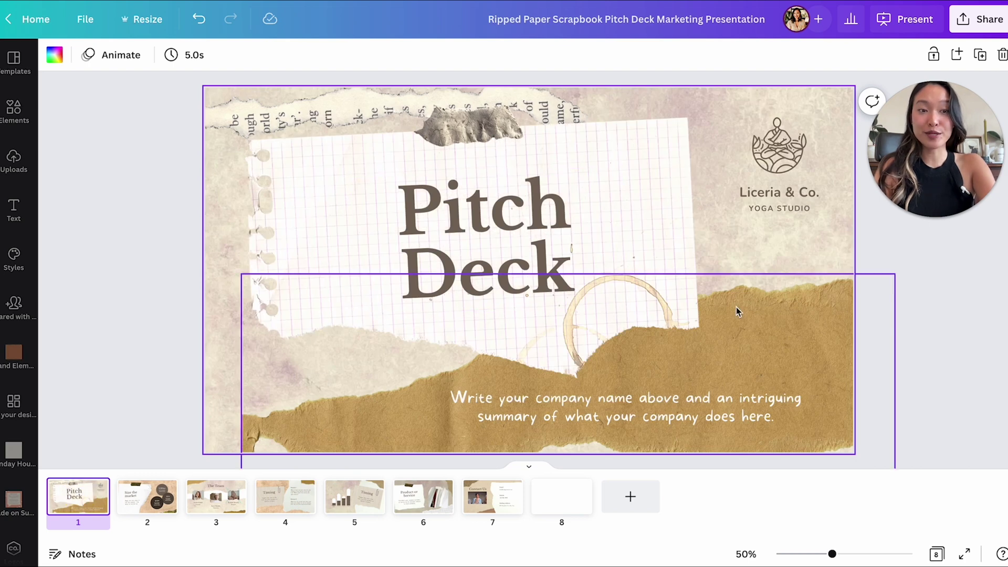
click(937, 308)
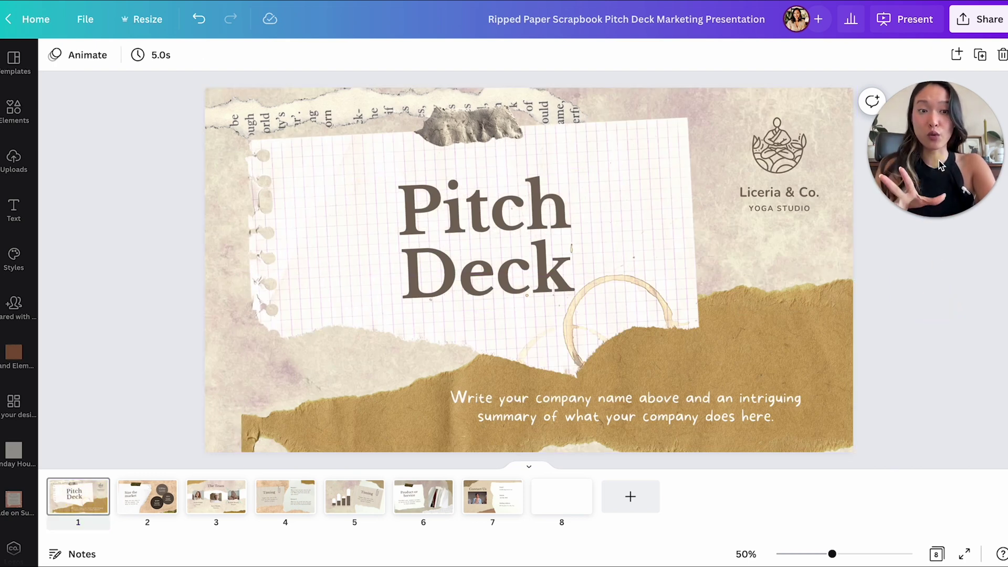
drag(939, 160, 45, 152)
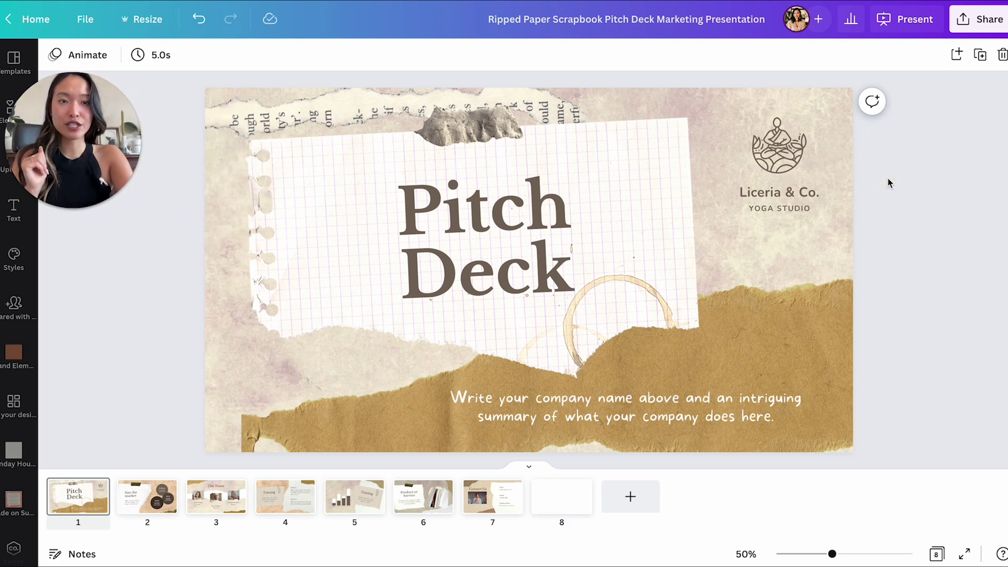
Step: Start a Standard full-screen presentation of the deck
click(904, 27)
click(865, 124)
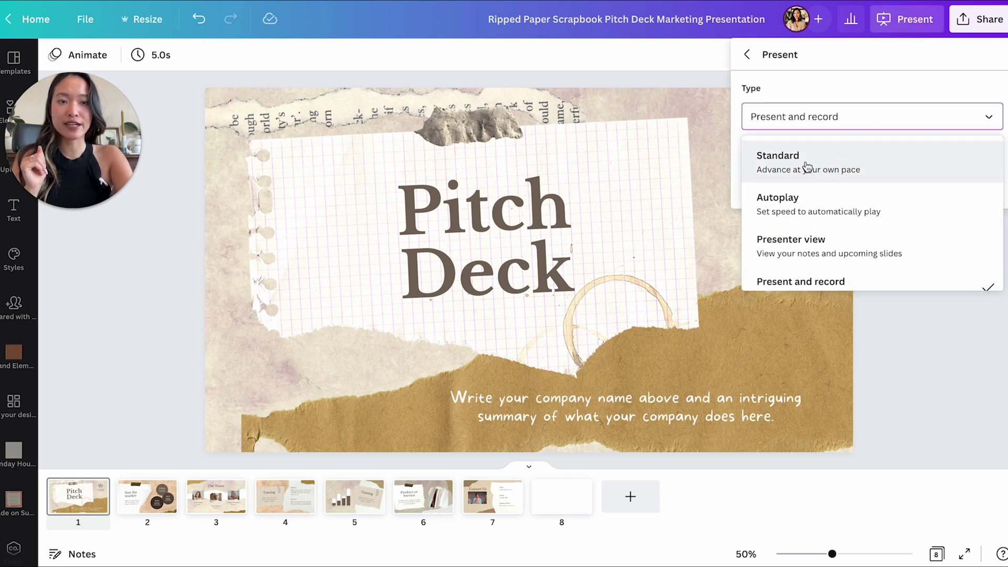
click(826, 169)
click(884, 152)
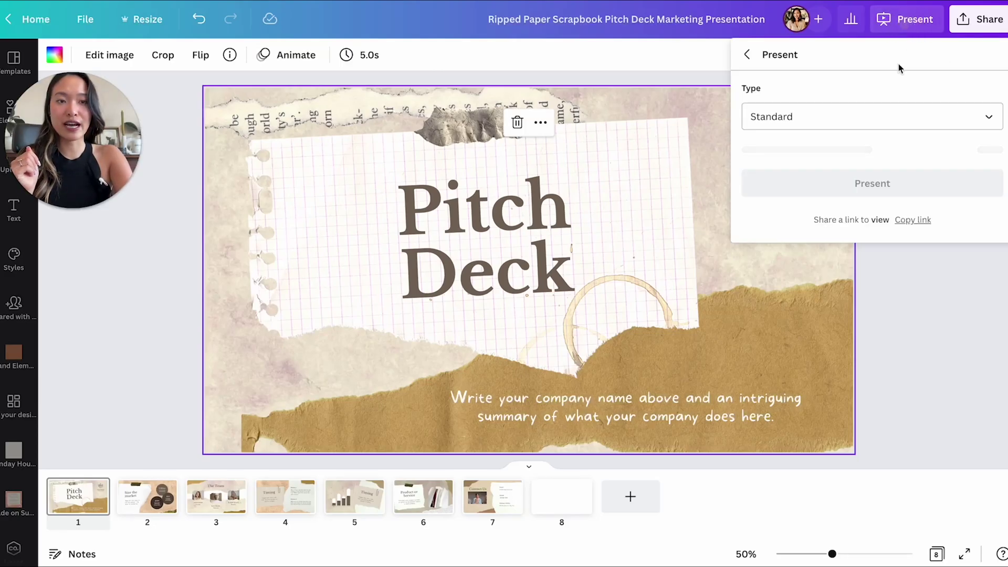
Step: Change the presentation type to Present and record and enter the recording studio
click(852, 116)
scroll(816, 236, down, 1)
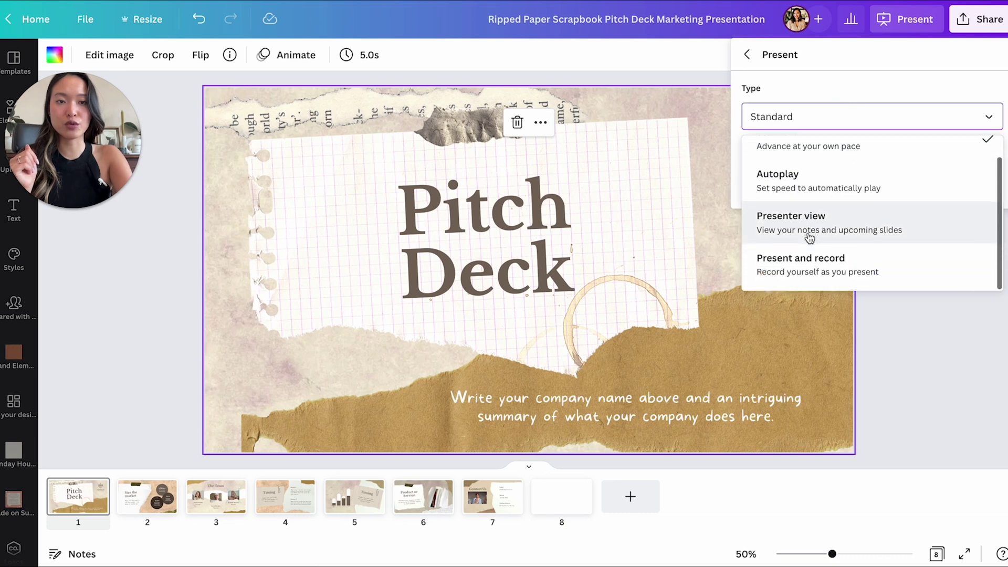
click(800, 263)
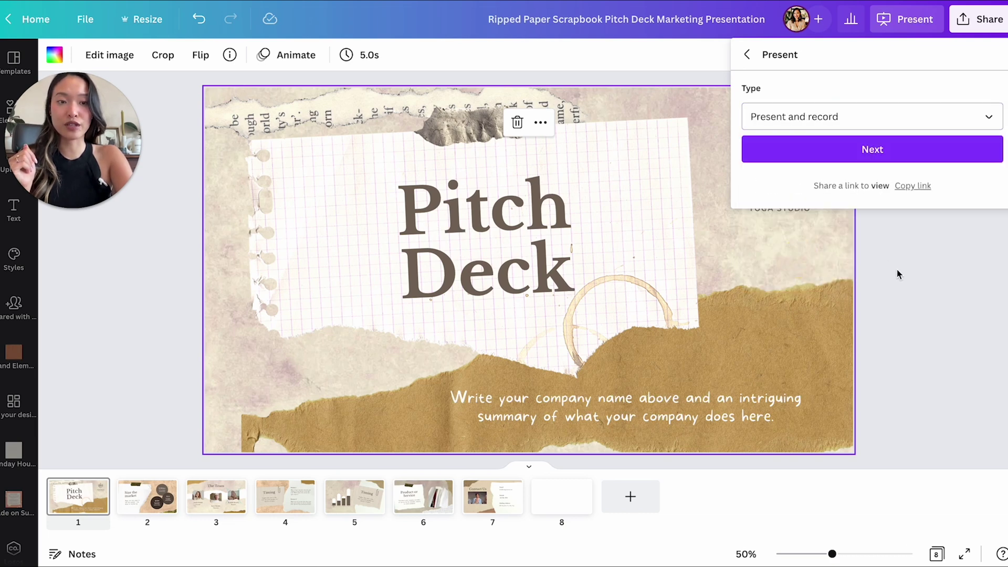
click(883, 151)
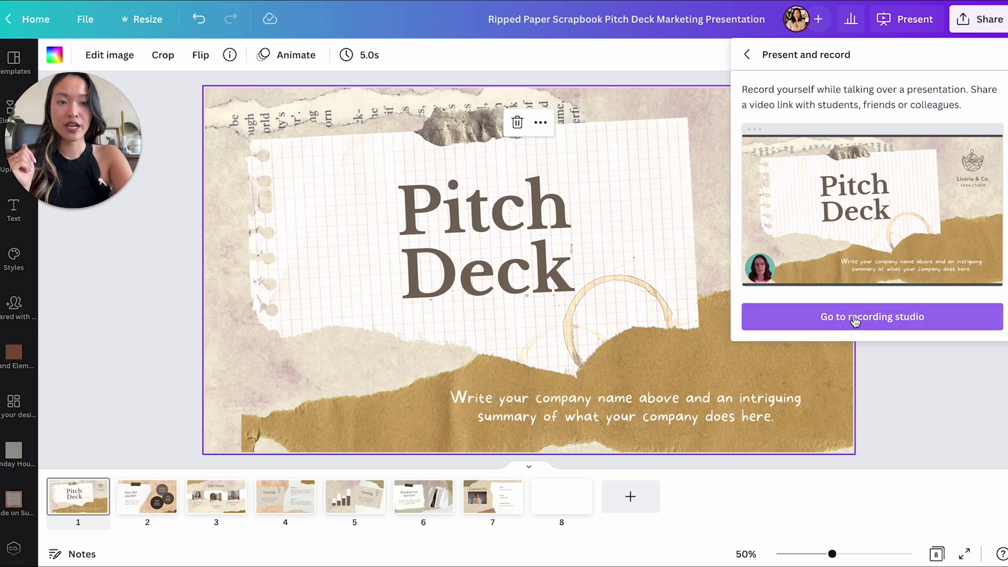
click(852, 325)
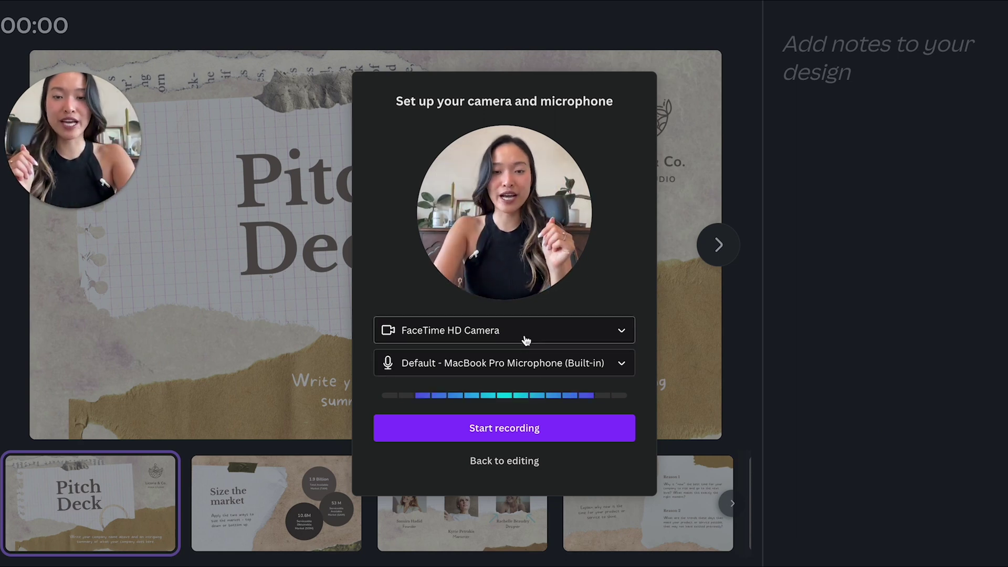
Step: Select the Wireless GO II RX microphone and start recording on the Pitch Deck slide
click(549, 371)
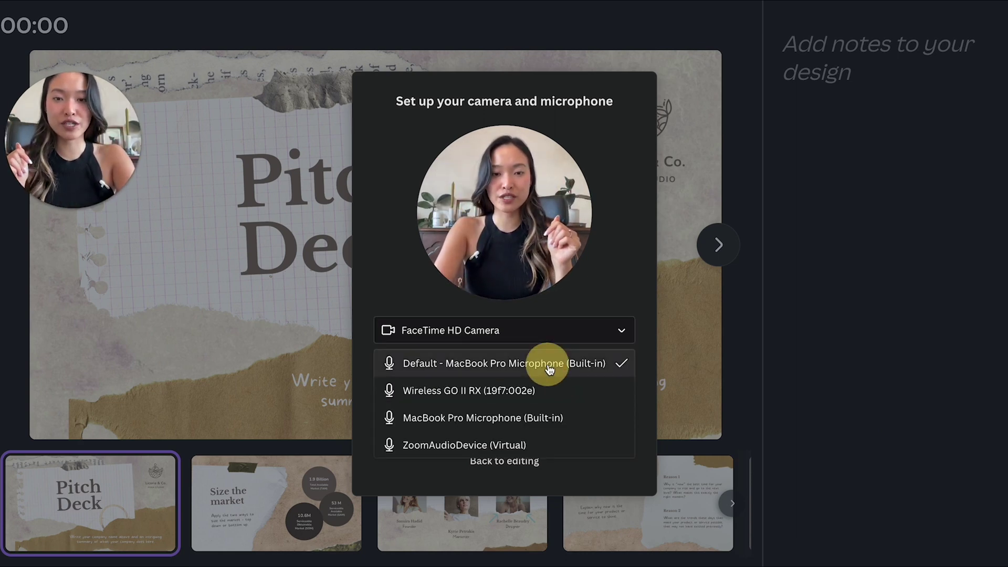
click(521, 389)
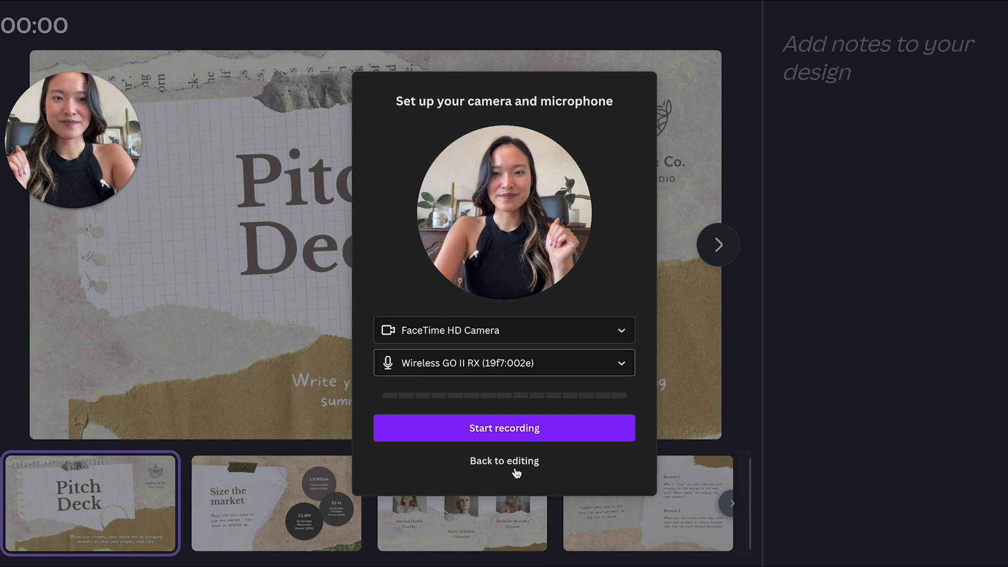
click(518, 439)
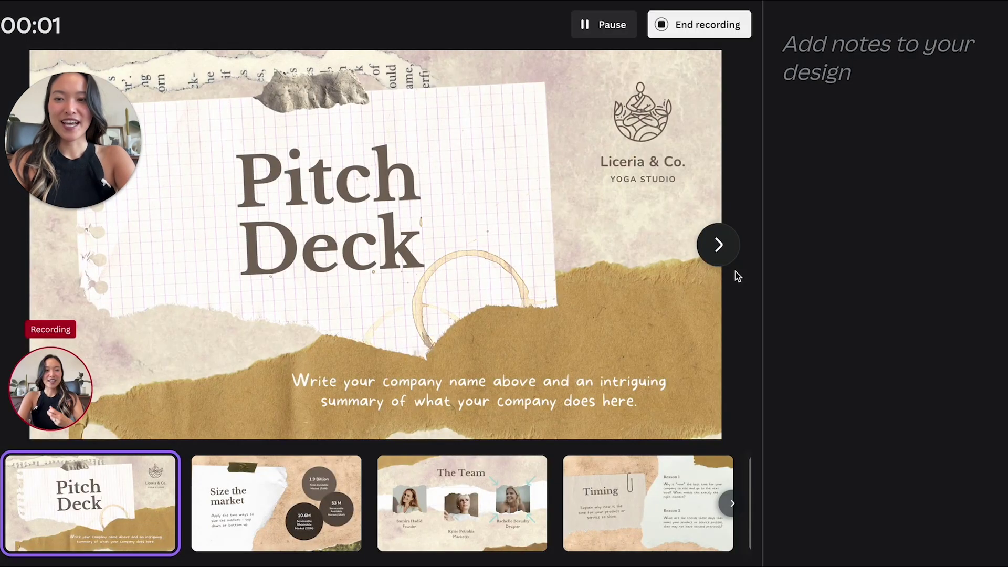
Step: Narrate from Size the market through Contact Us to the blank slide, then back to Product or Service
drag(68, 153, 947, 527)
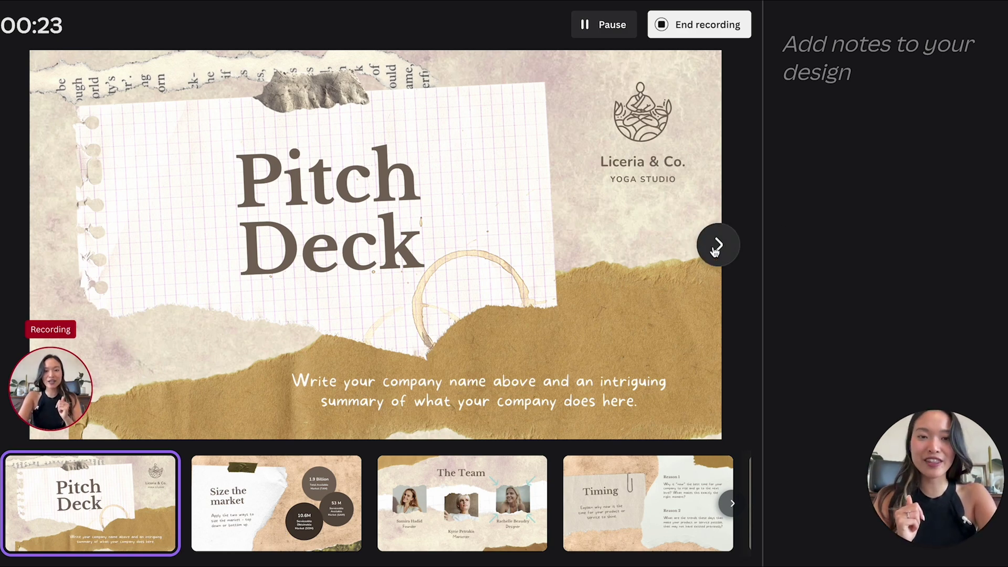
click(718, 245)
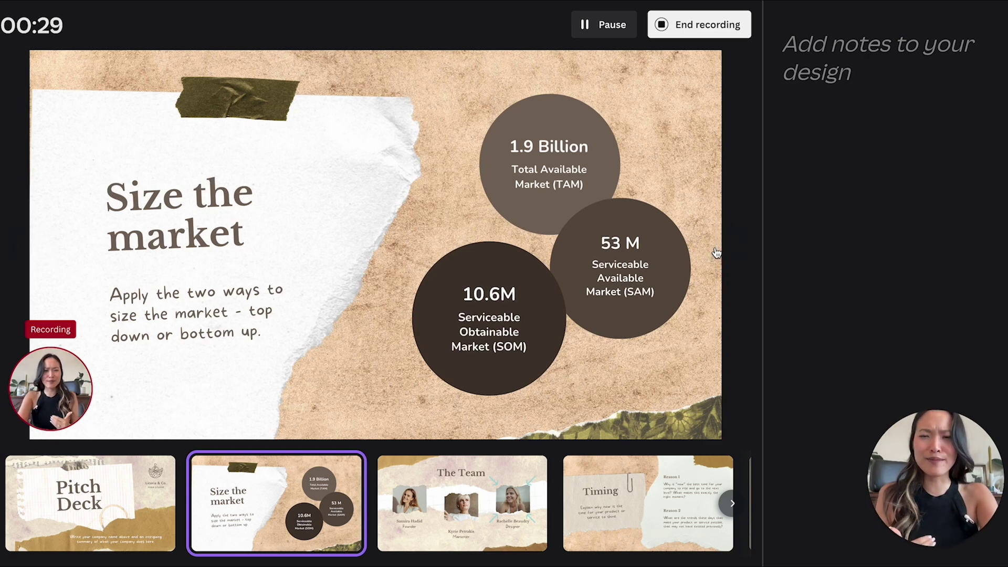
click(717, 253)
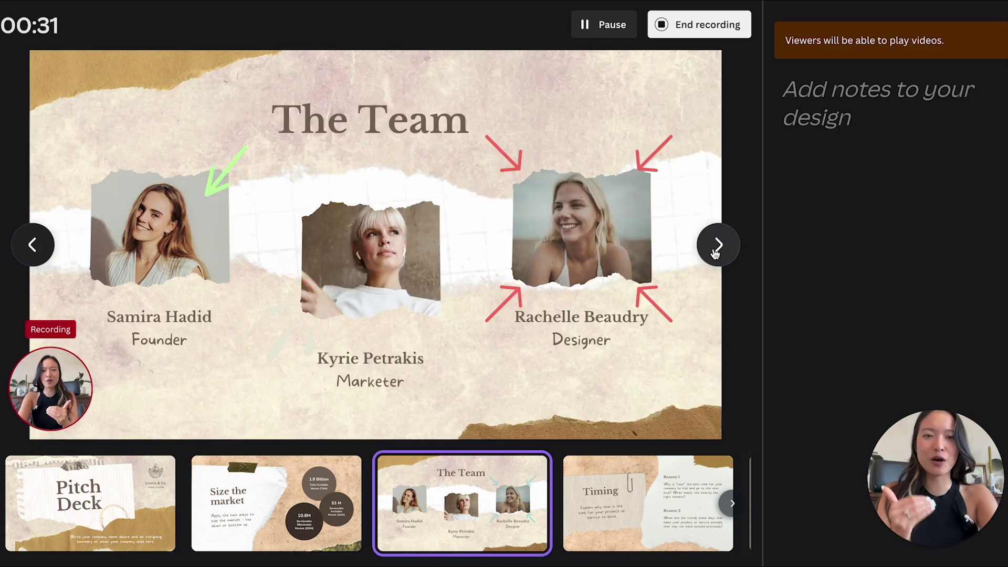
click(716, 252)
click(717, 252)
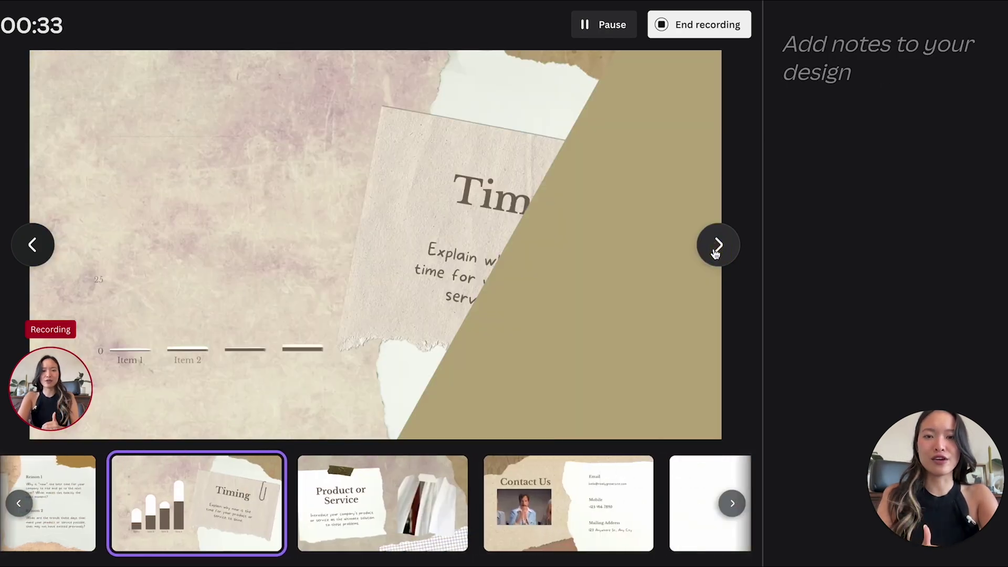
click(716, 253)
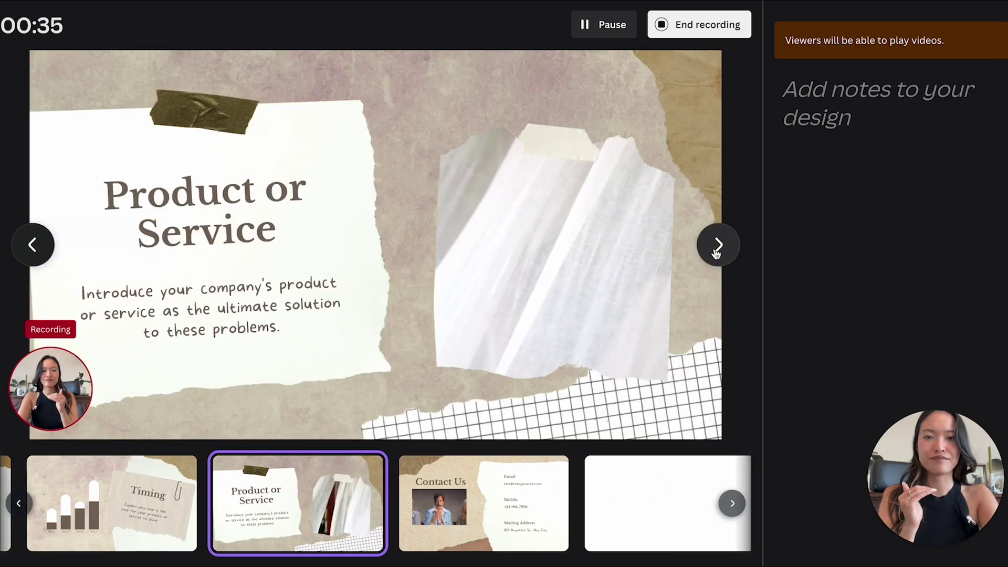
click(717, 253)
click(716, 253)
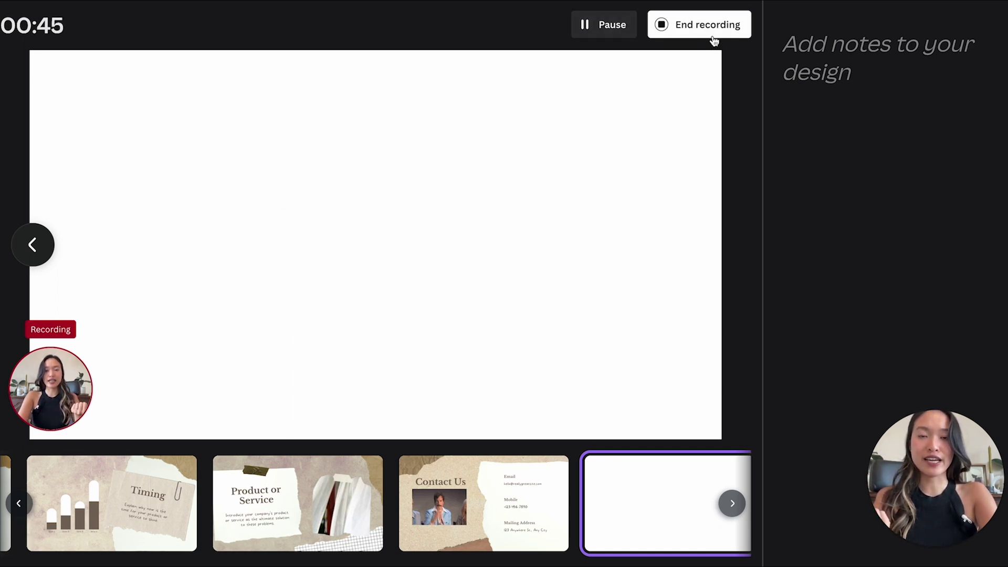
key(Left)
key(Left)
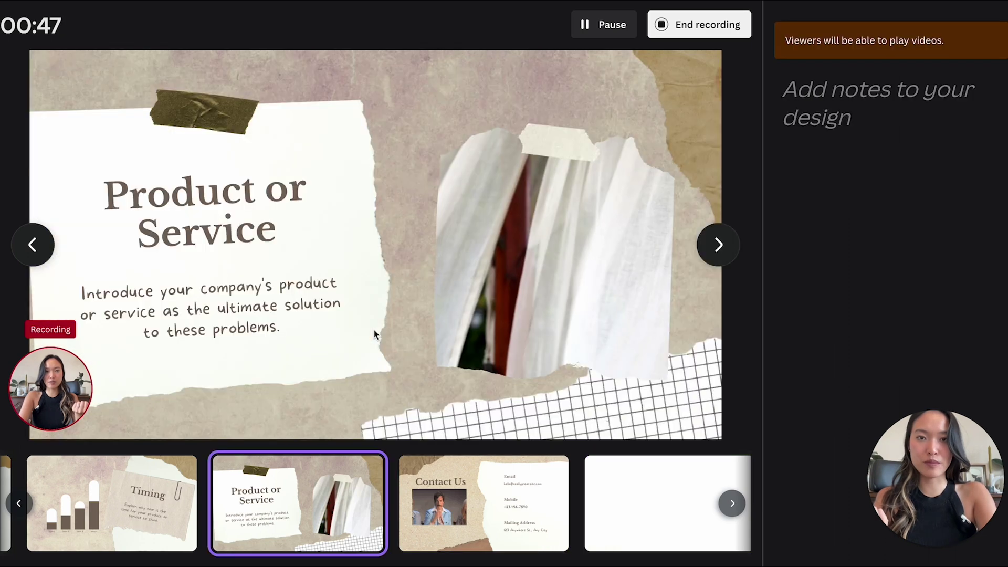
Step: Pause and resume the recording, then end it at 00:55 so it uploads
click(611, 32)
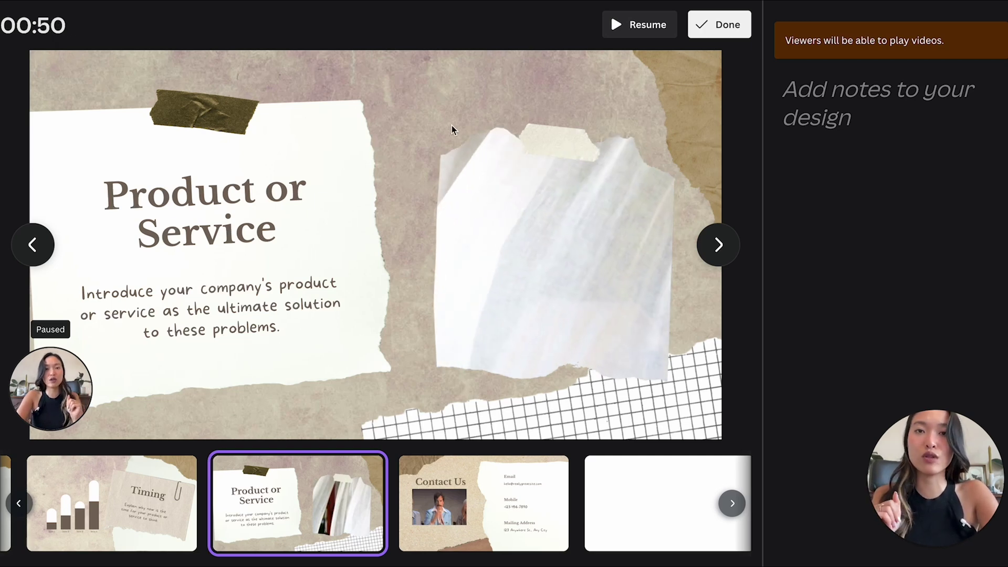
click(646, 34)
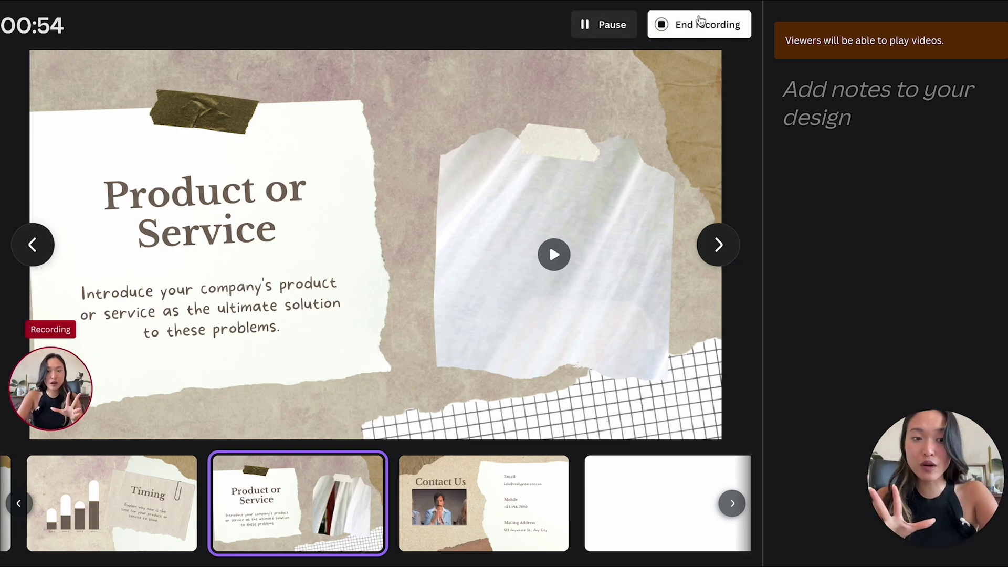
click(689, 29)
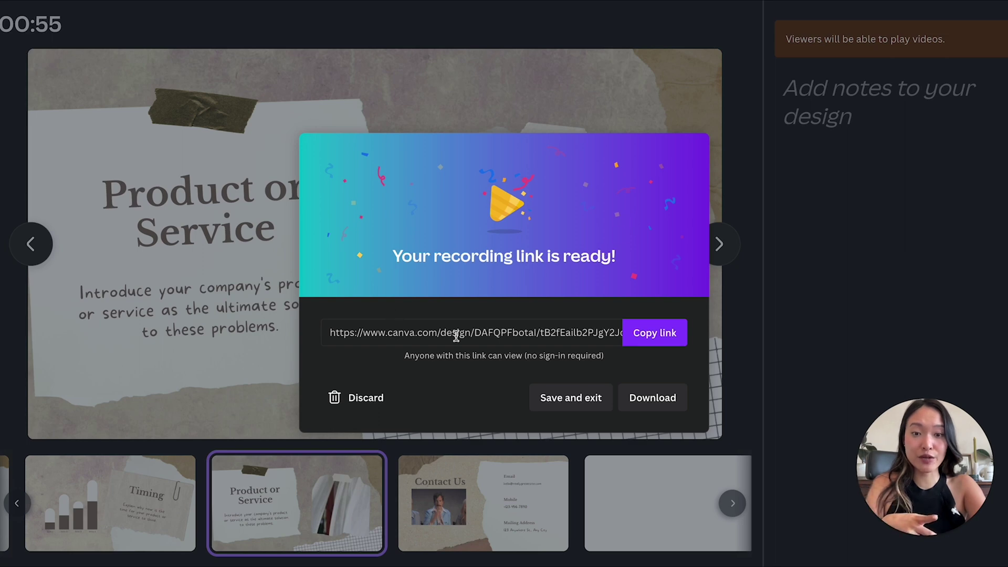
Step: Copy the recording's share link and download the recording as an MP4 video
click(660, 334)
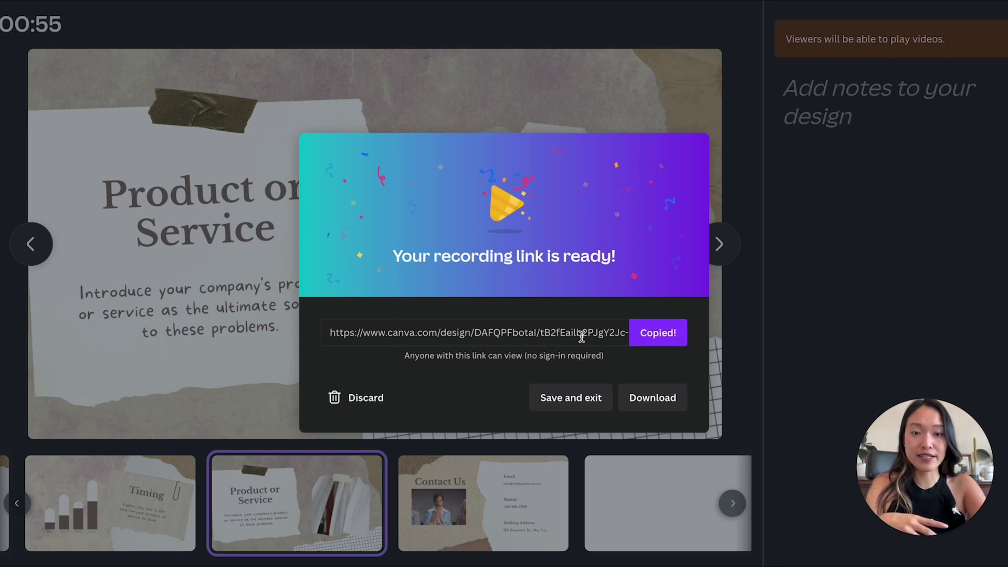
click(656, 399)
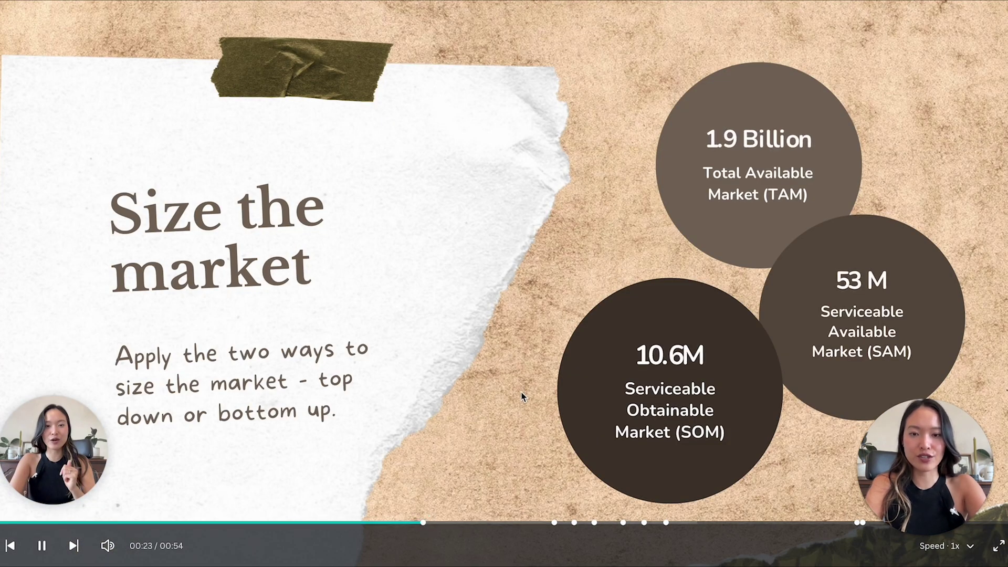
Step: Skip playback ahead to Product or Service, set speed to 1.5x, and pause at 00:36
key(space)
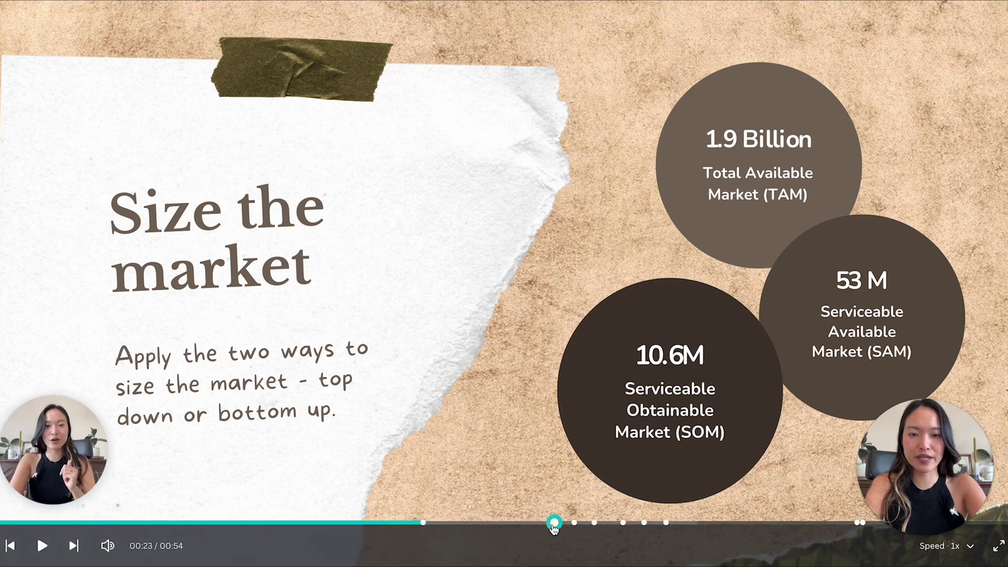
click(554, 523)
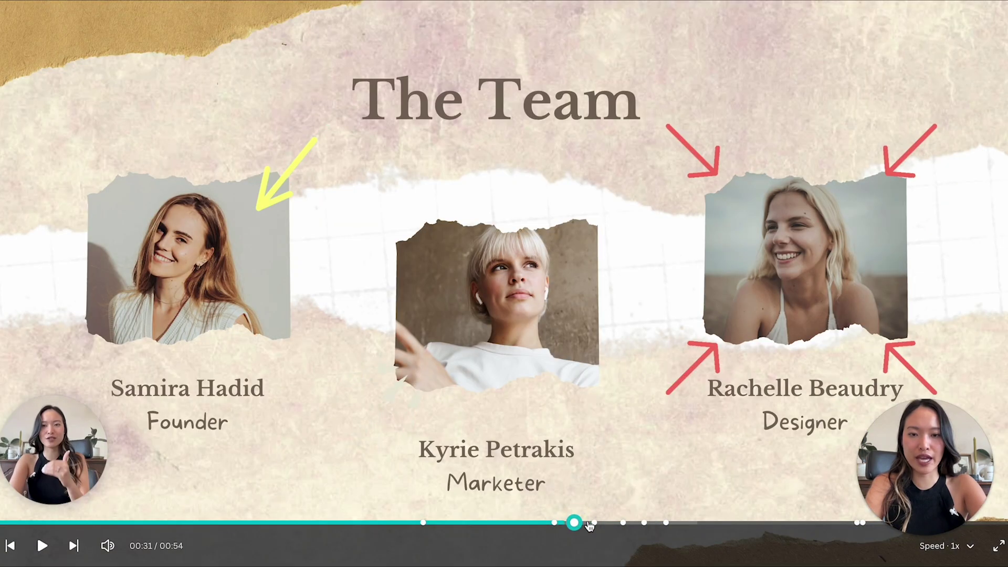
click(595, 523)
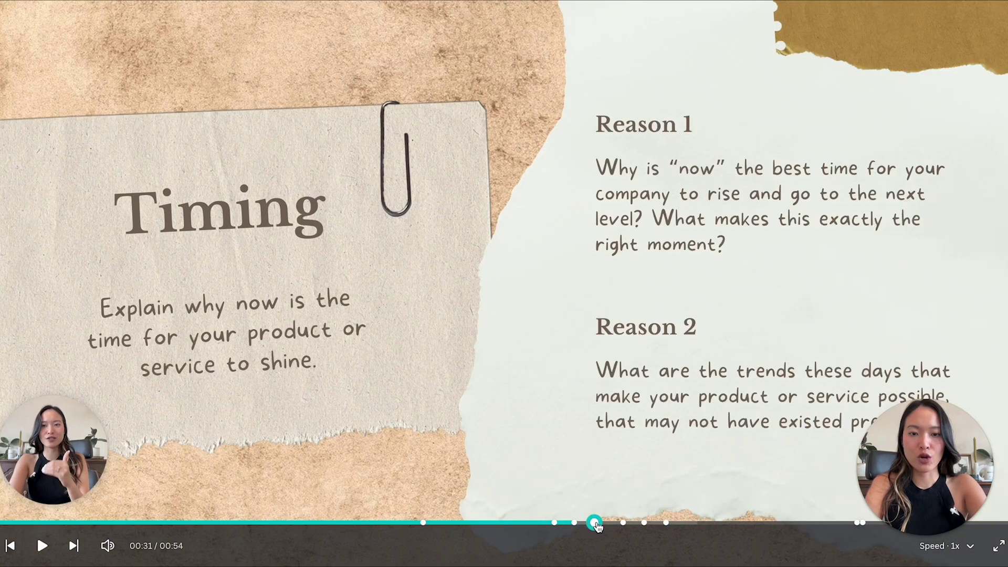
click(623, 524)
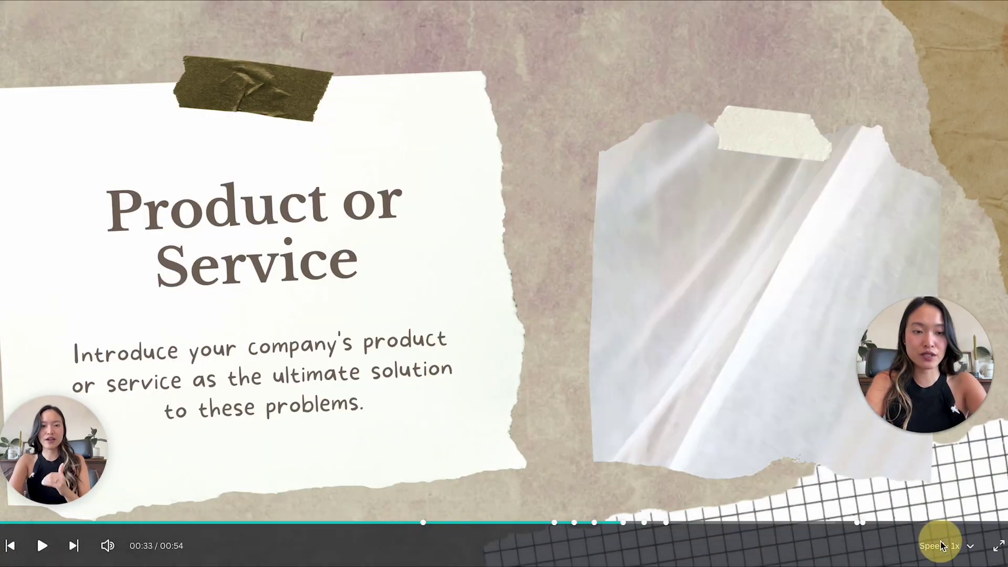
click(961, 546)
click(952, 519)
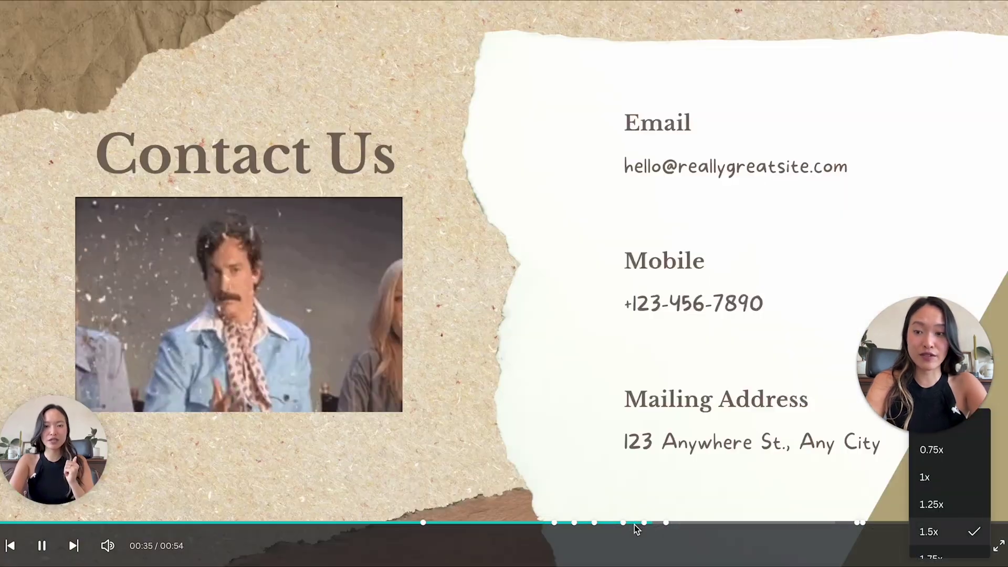
key(space)
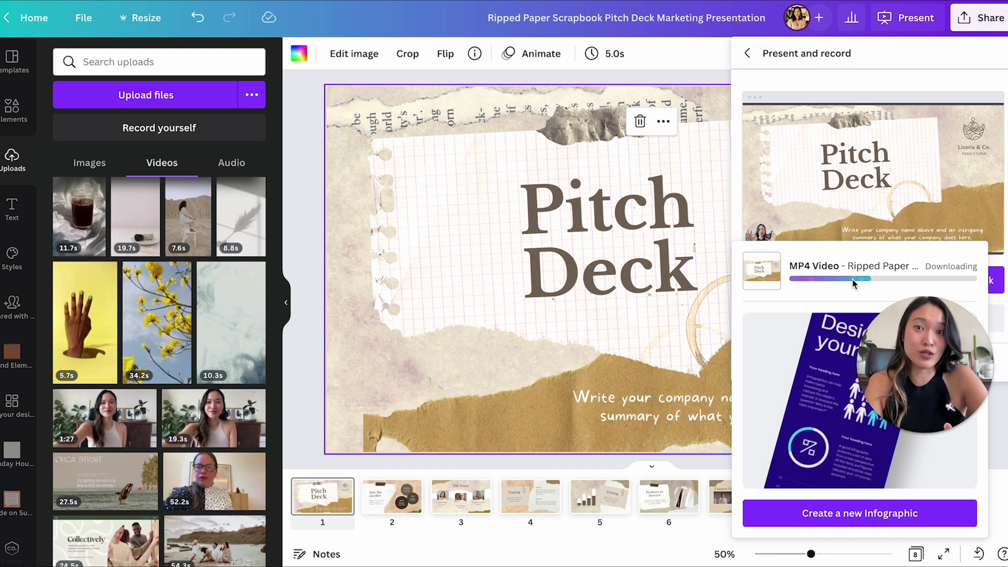
click(921, 433)
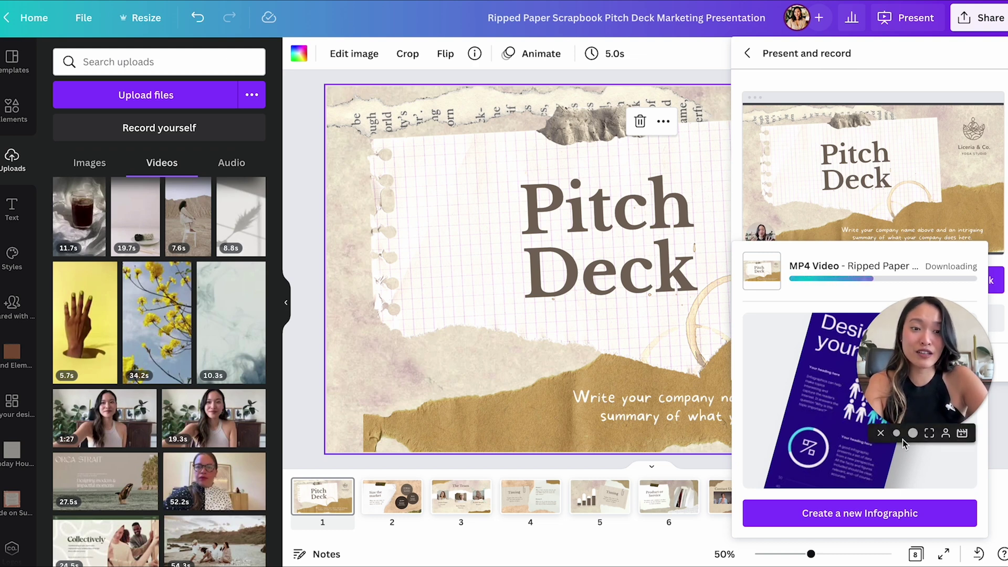
click(912, 433)
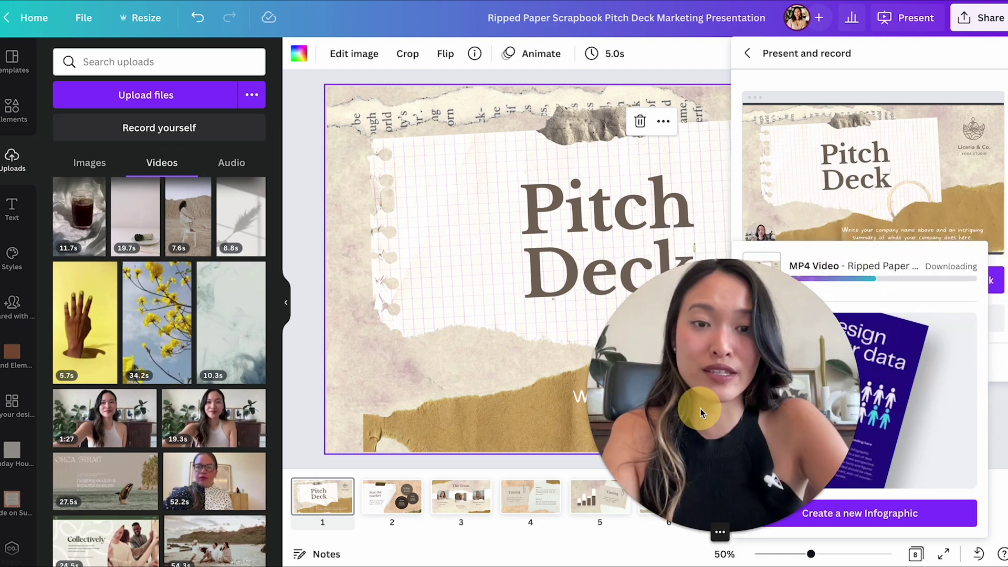